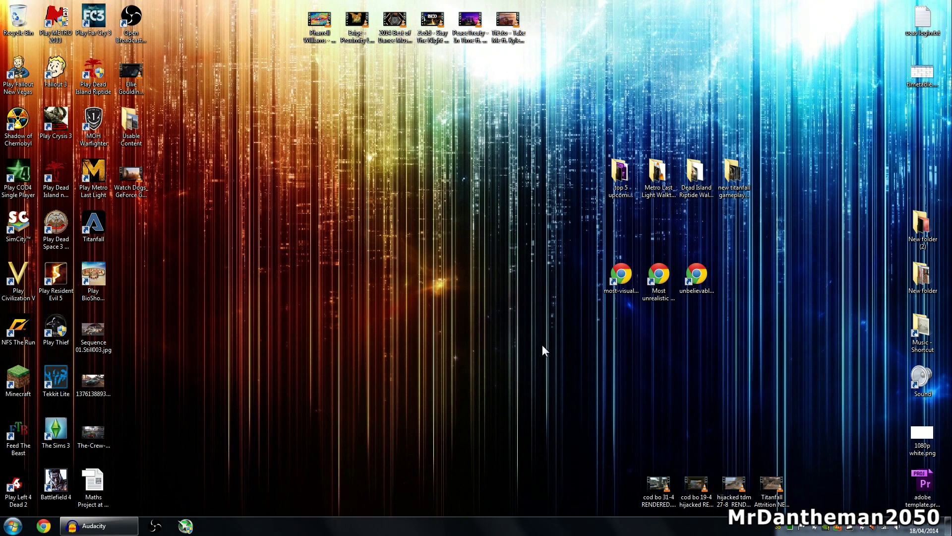
Step: Show the Wi-Fi network list, which confirms the connection to BOB THE CACTUS!
left_click(885, 526)
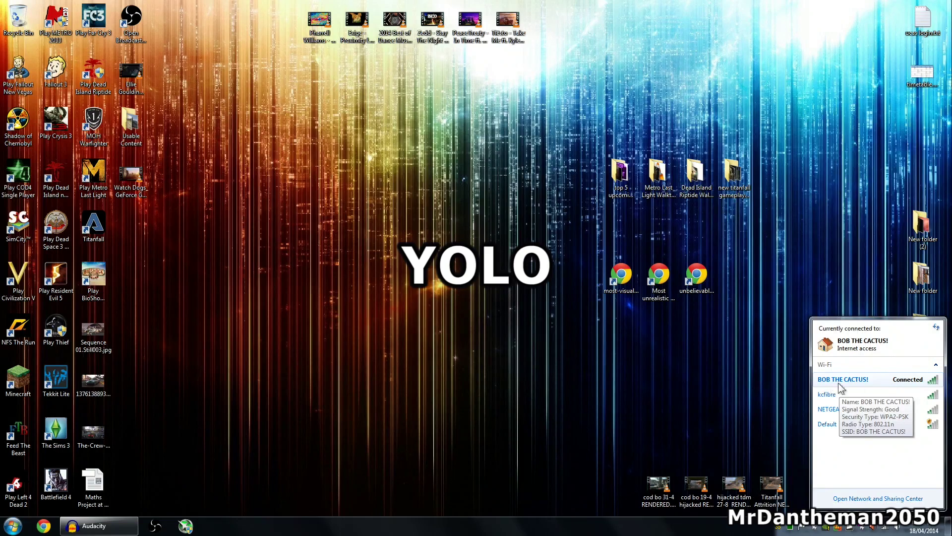
Step: Review the HomeGroup settings from Network and Sharing Center, confirm membership, and close them
left_click(843, 499)
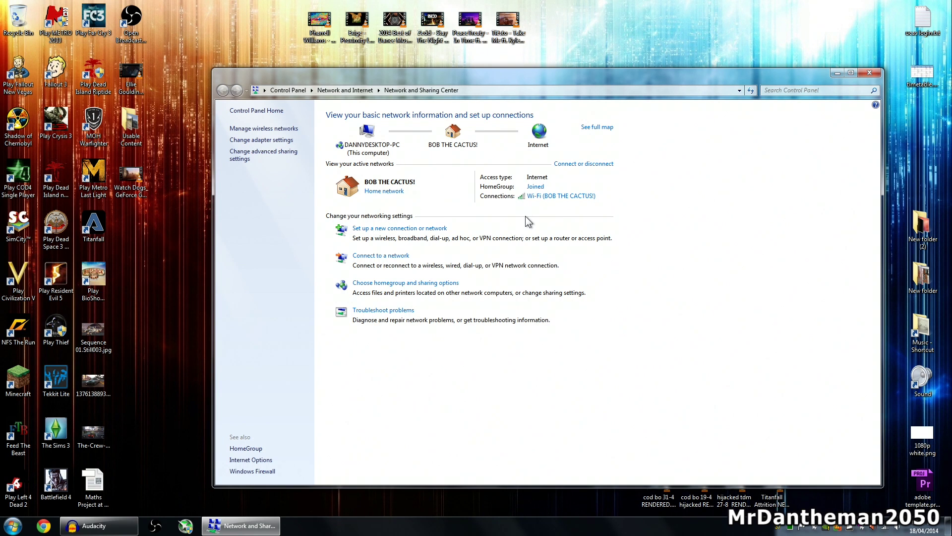
left_click(535, 187)
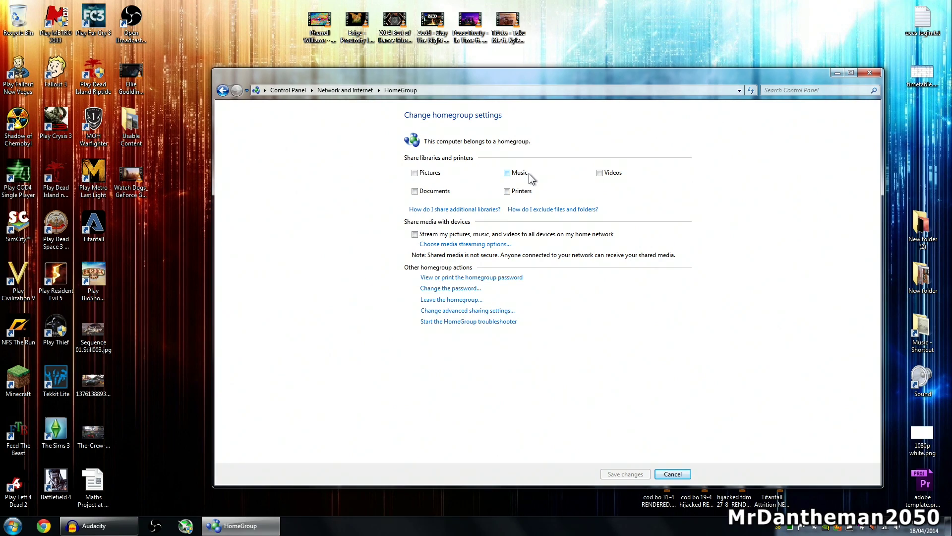
left_click(869, 73)
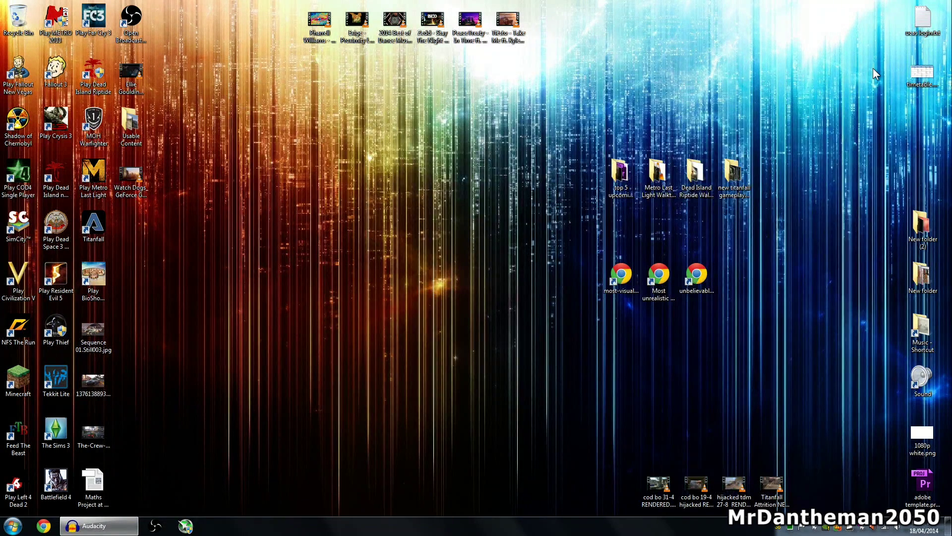
Step: Share the desktop's Watch Dogs GeForce GTX trailer with the Homegroup (Read/Write)
right_click(130, 166)
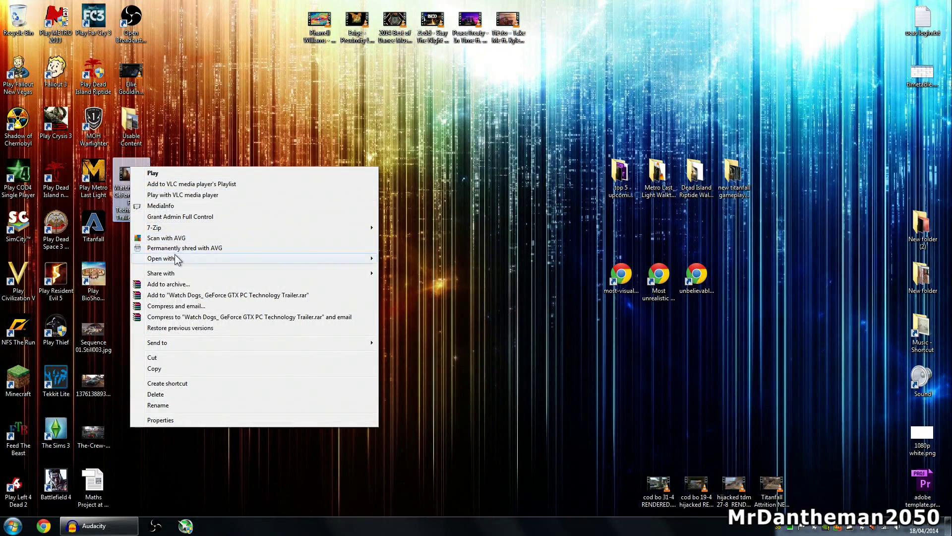
mouse_move(175, 272)
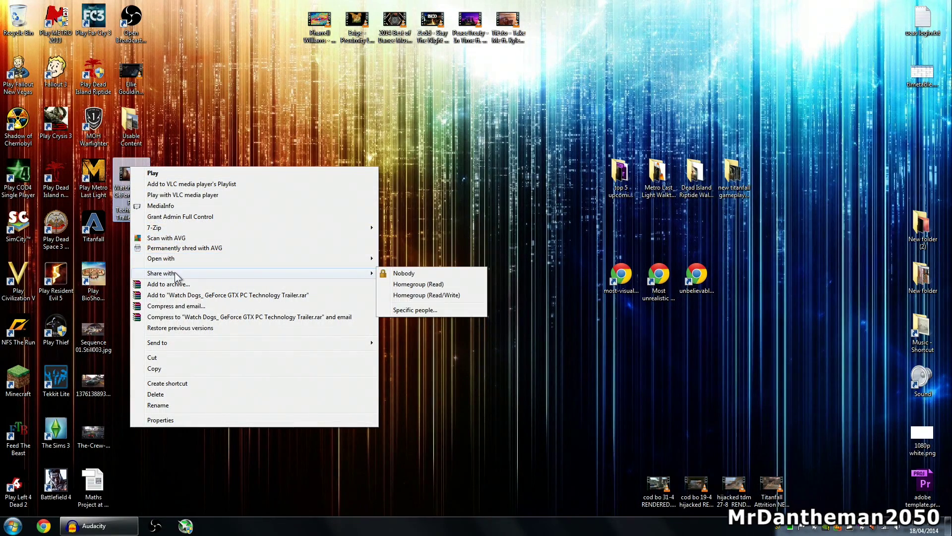
left_click(442, 296)
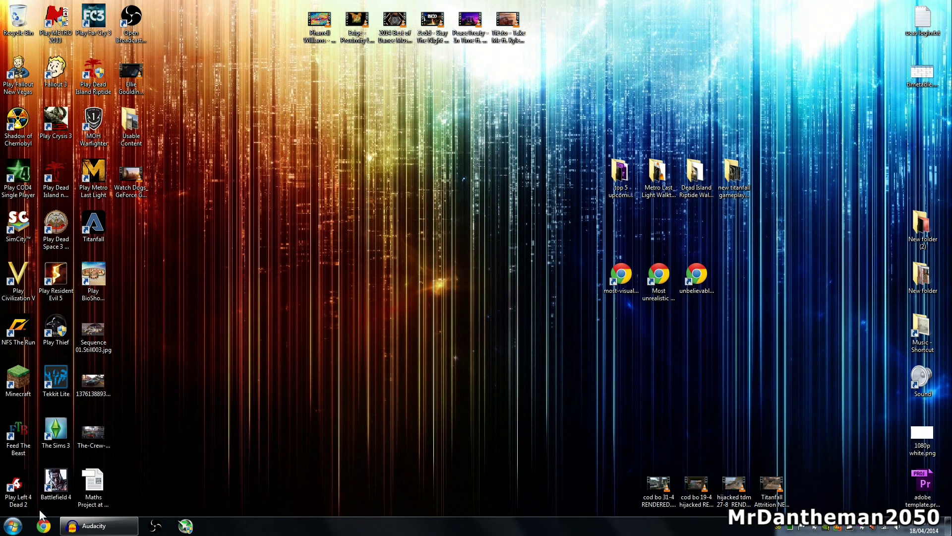
left_click(13, 525)
Step: Browse Network and open the DANIELLAPTOP-PC laptop
left_click(150, 310)
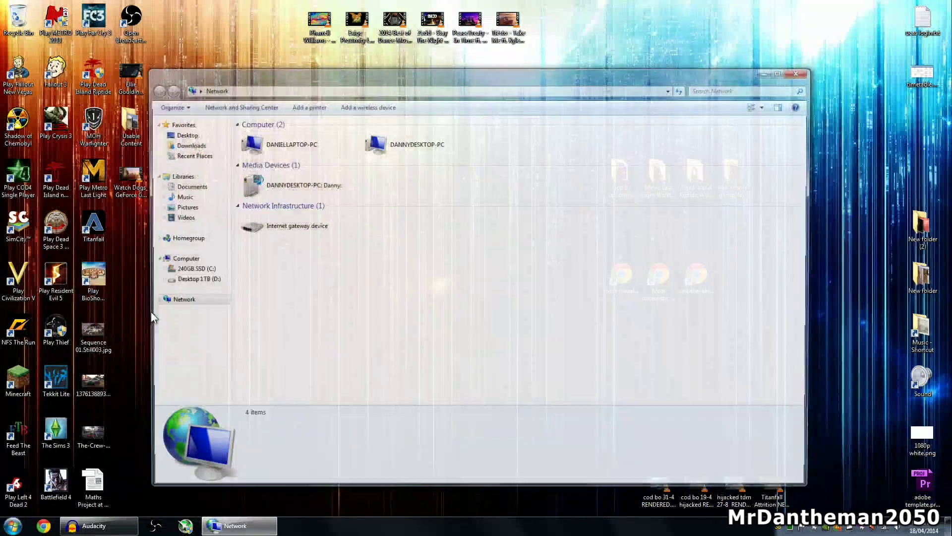
left_click(308, 148)
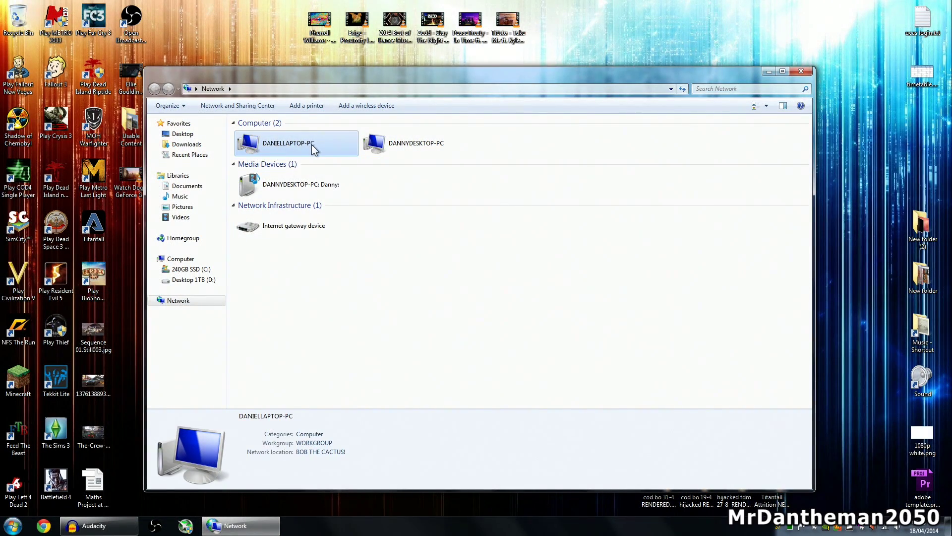
left_click(409, 148)
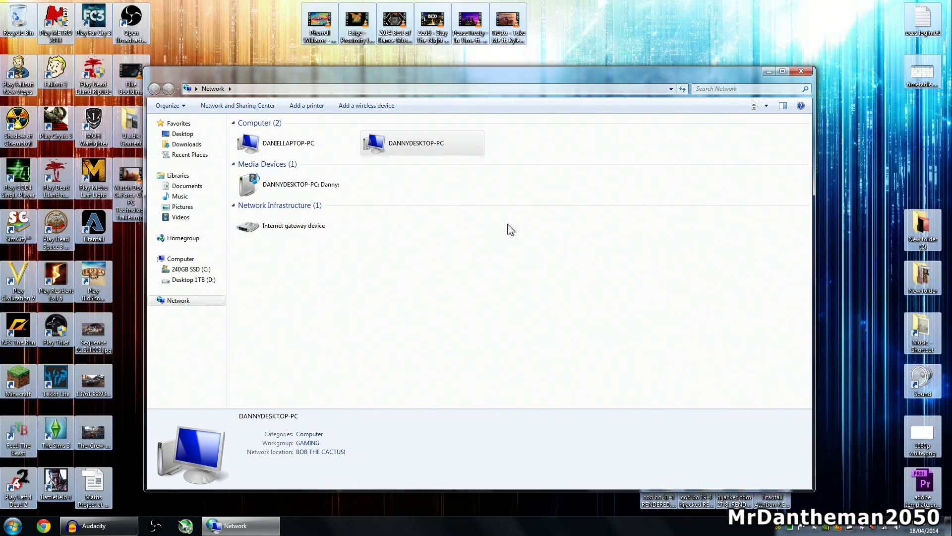
left_click(446, 208)
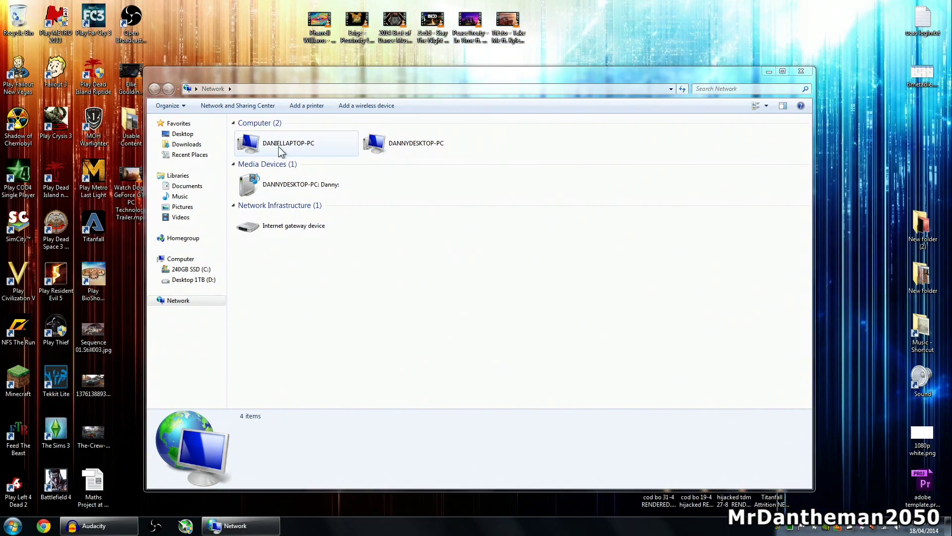
left_click(274, 145)
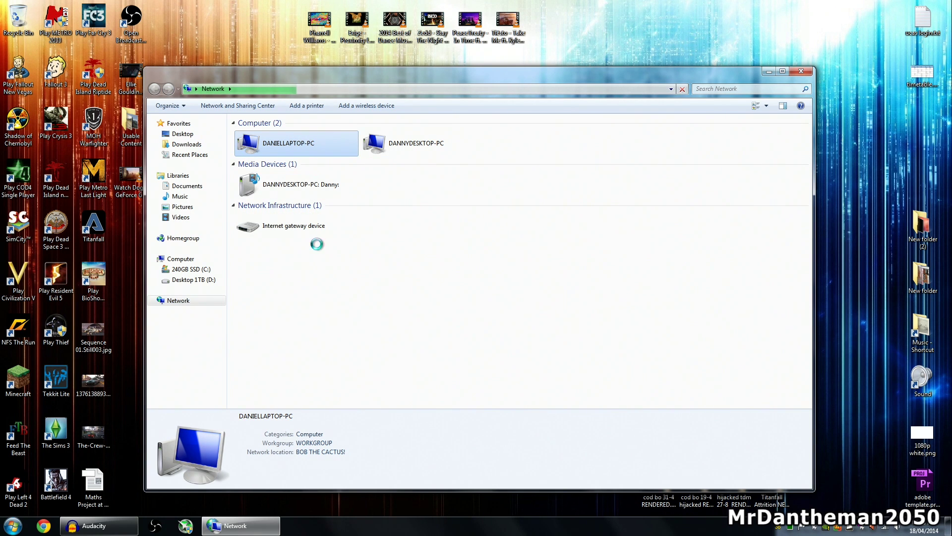
Step: Open a Computer window and expand Network to list both networked PCs
left_click(12, 525)
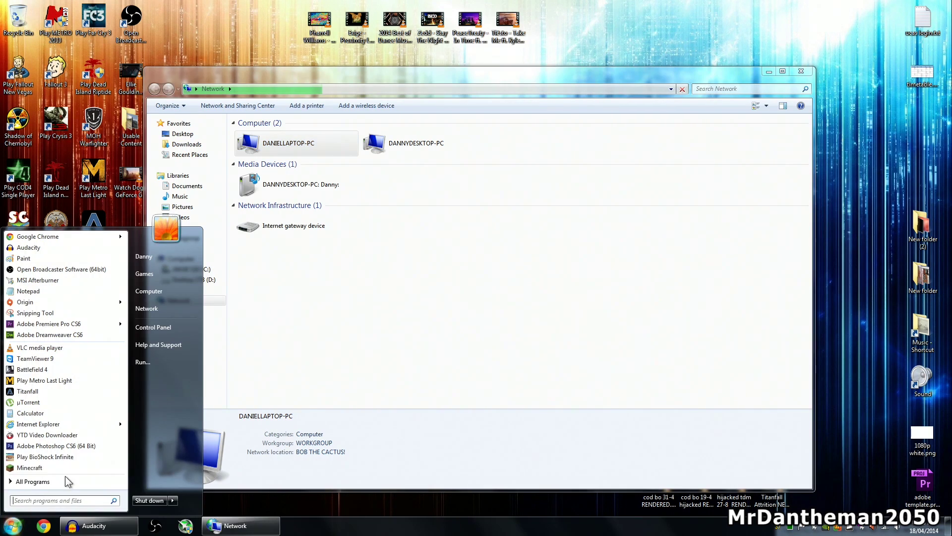
left_click(144, 292)
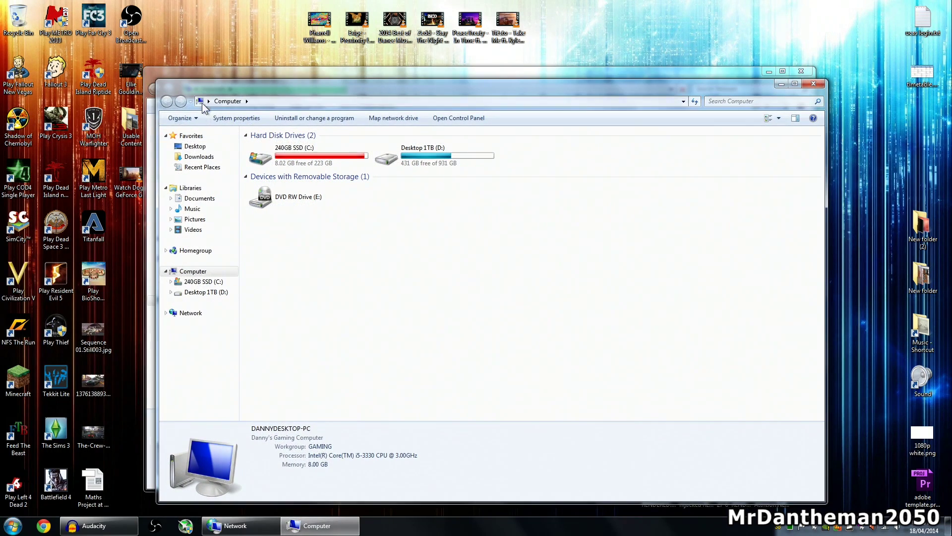
left_click(209, 101)
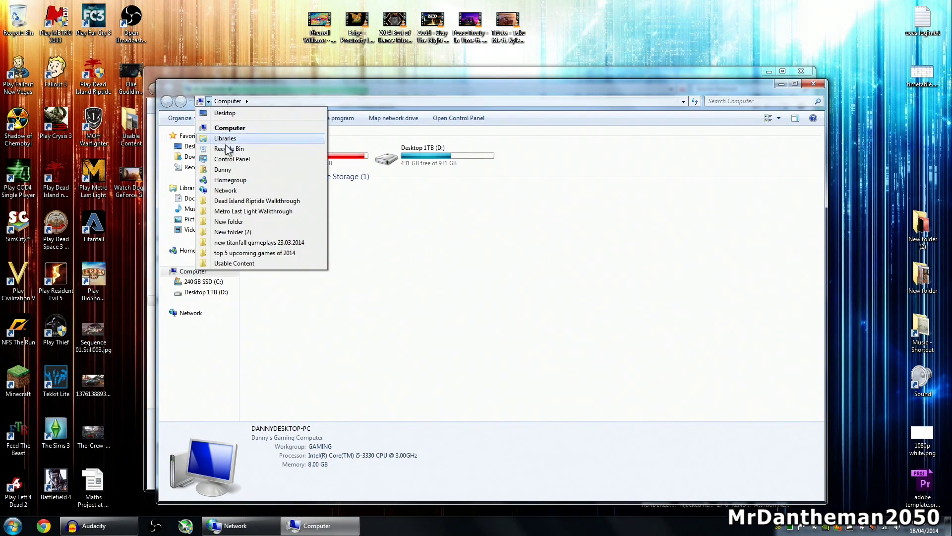
left_click(305, 352)
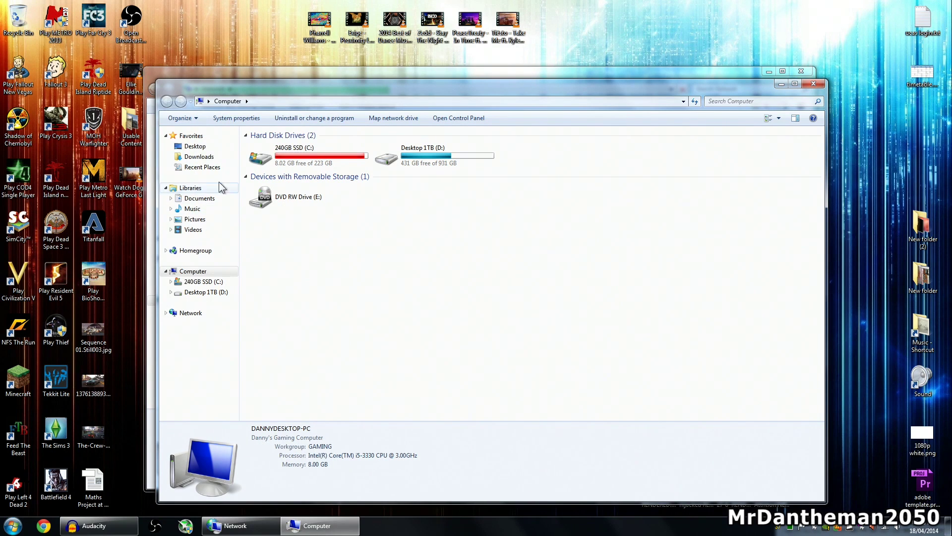
left_click(165, 312)
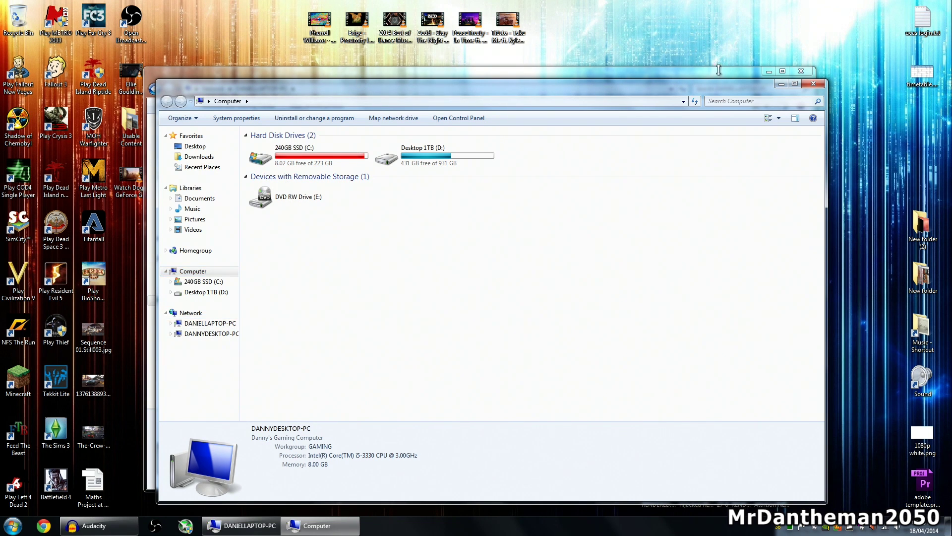
Step: Close the Computer window and open Taskbar and Start Menu Properties
left_click(813, 83)
key("super")
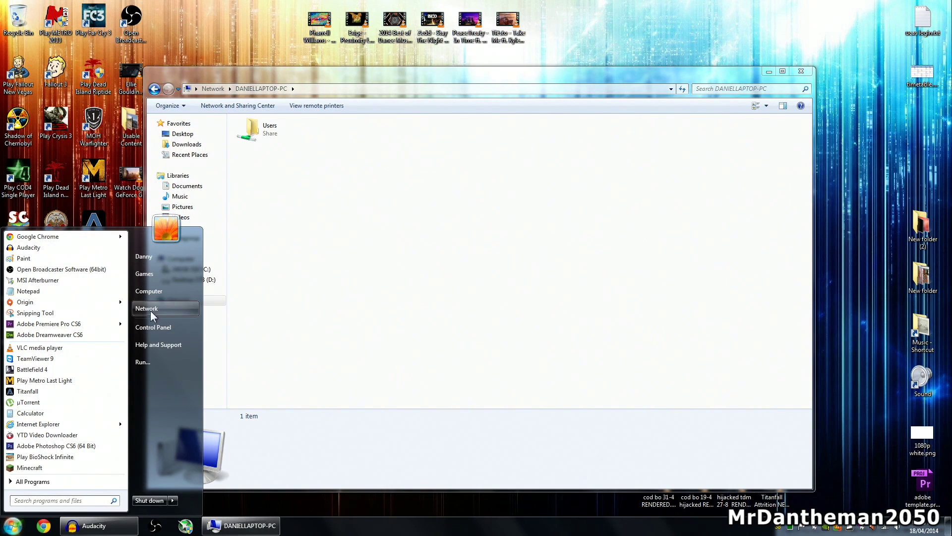
right_click(159, 441)
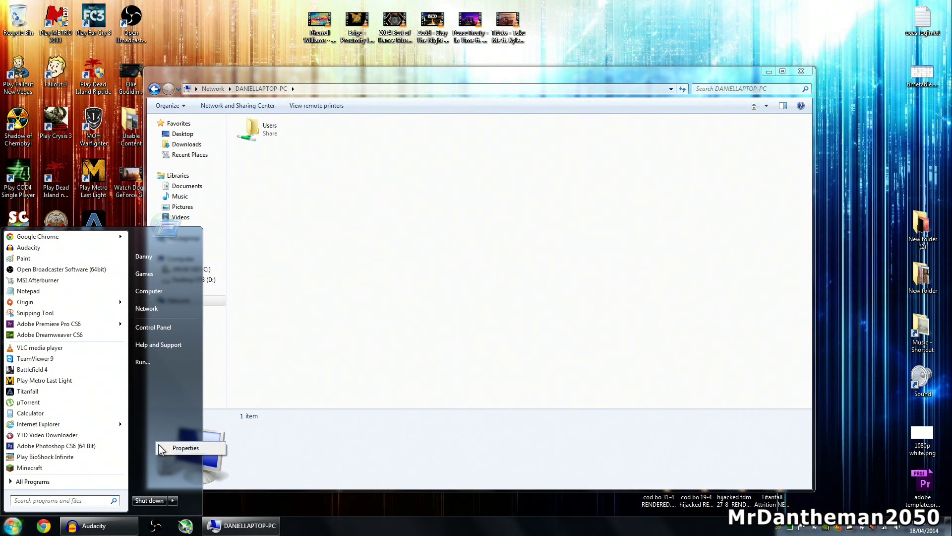
right_click(173, 414)
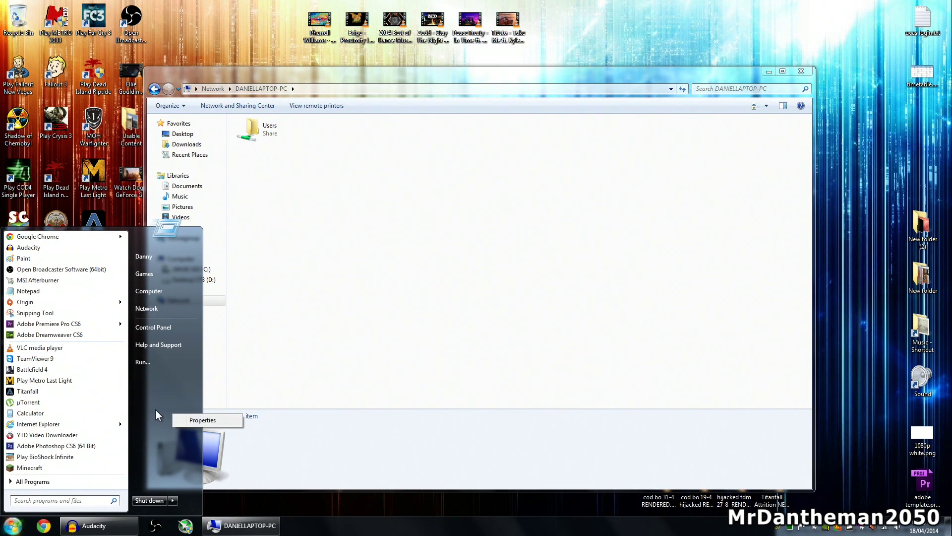
left_click(173, 418)
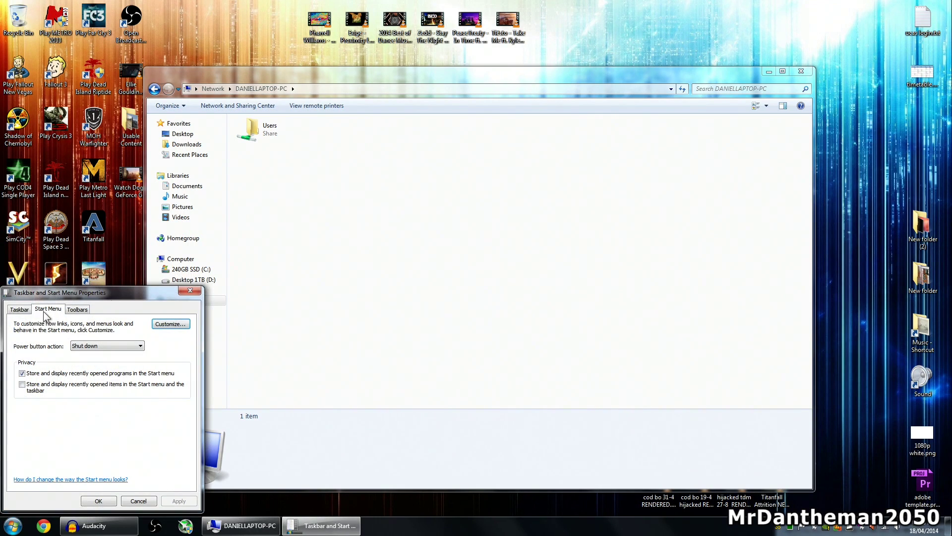
Step: Tick Network in the Customize Start Menu list and confirm both dialogs with OK
left_click(162, 325)
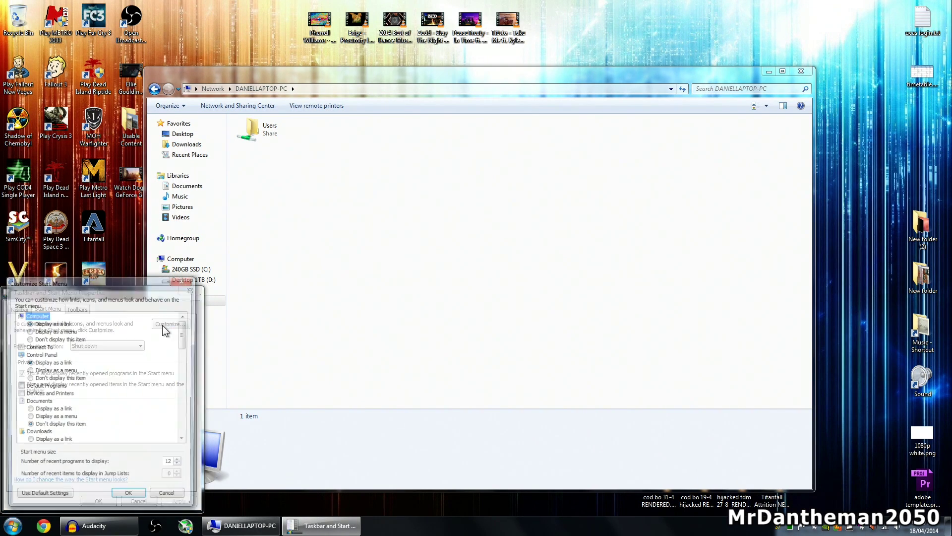
left_click_drag(183, 325, 183, 368)
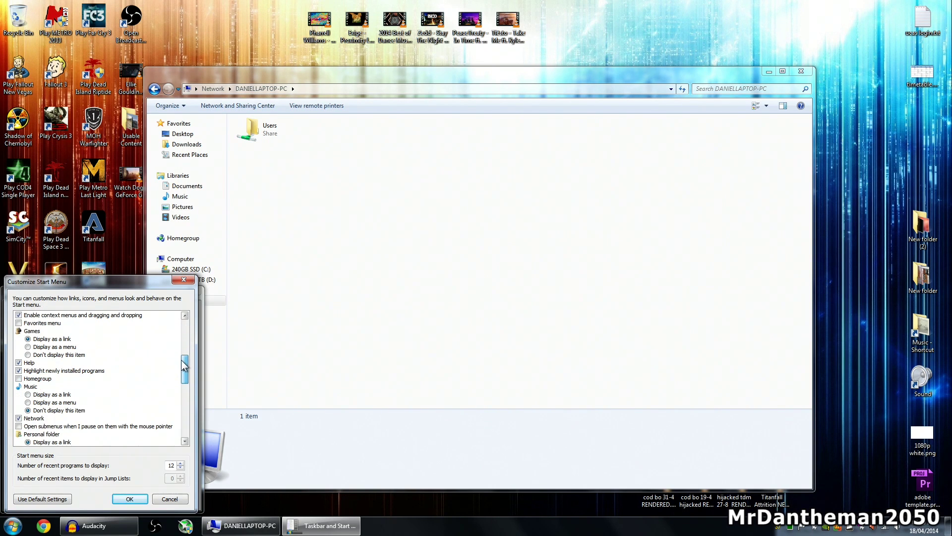
left_click(19, 419)
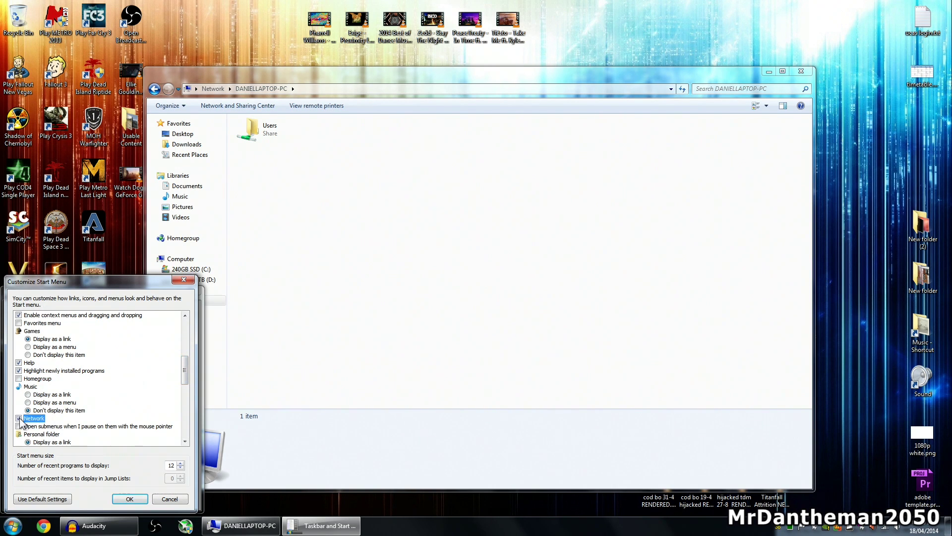
left_click(131, 499)
left_click(99, 501)
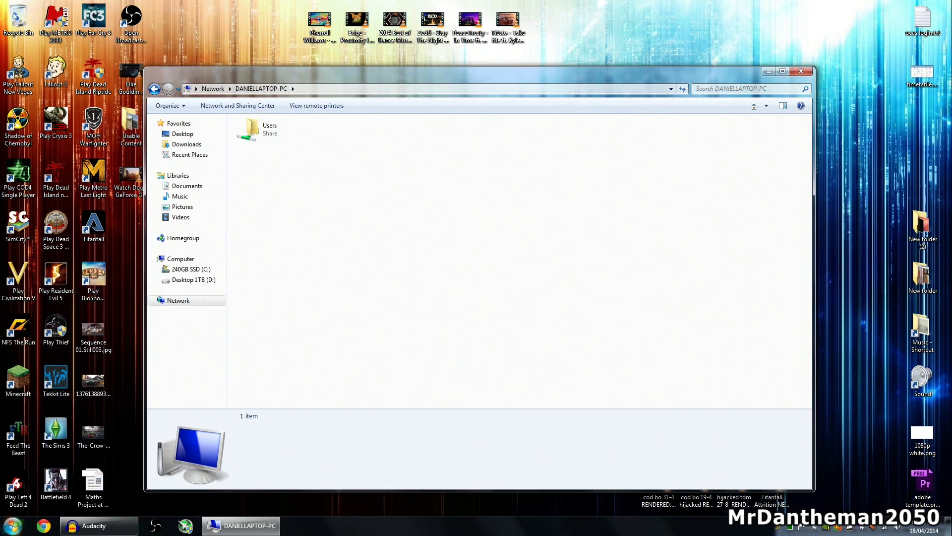
left_click(13, 525)
Step: Navigate the laptop's Users, user folder and Desktop to Content 19.04.2014
left_click(240, 298)
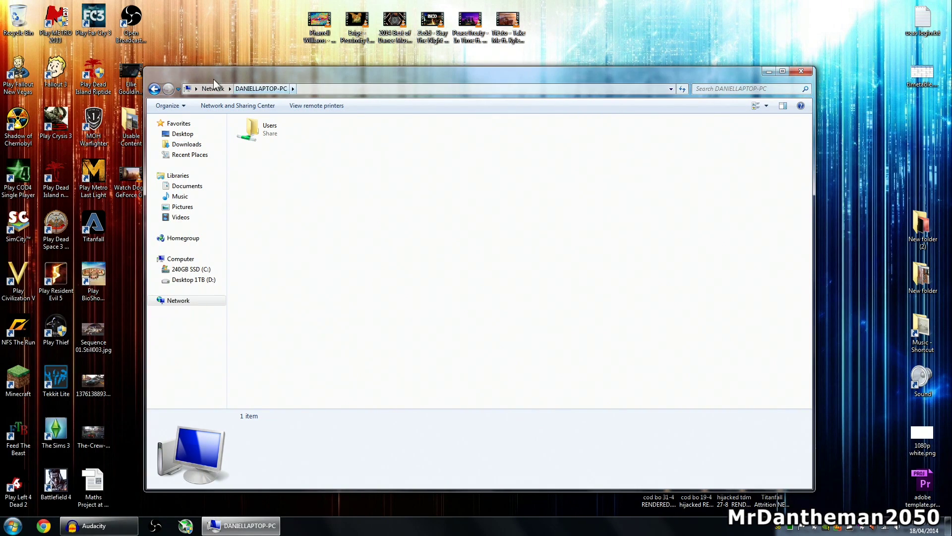
left_click(333, 95)
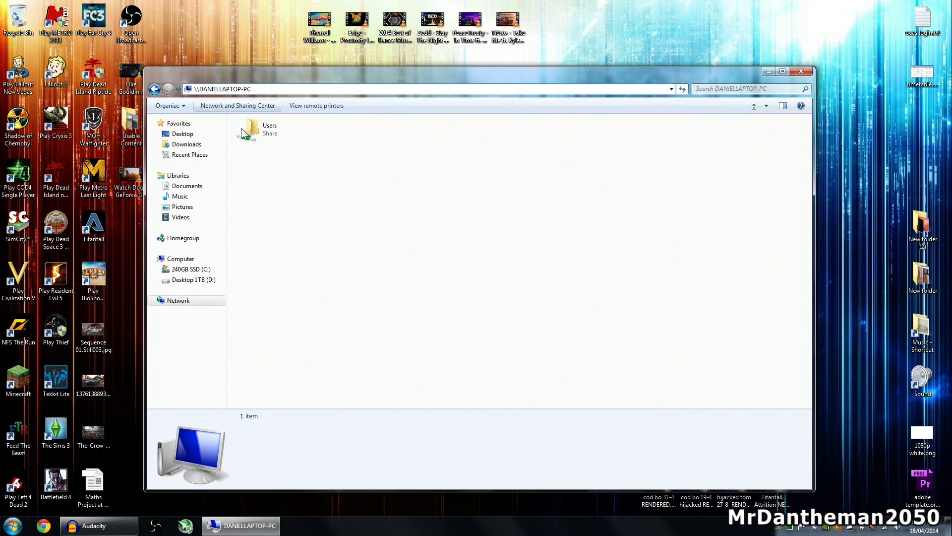
key("Return")
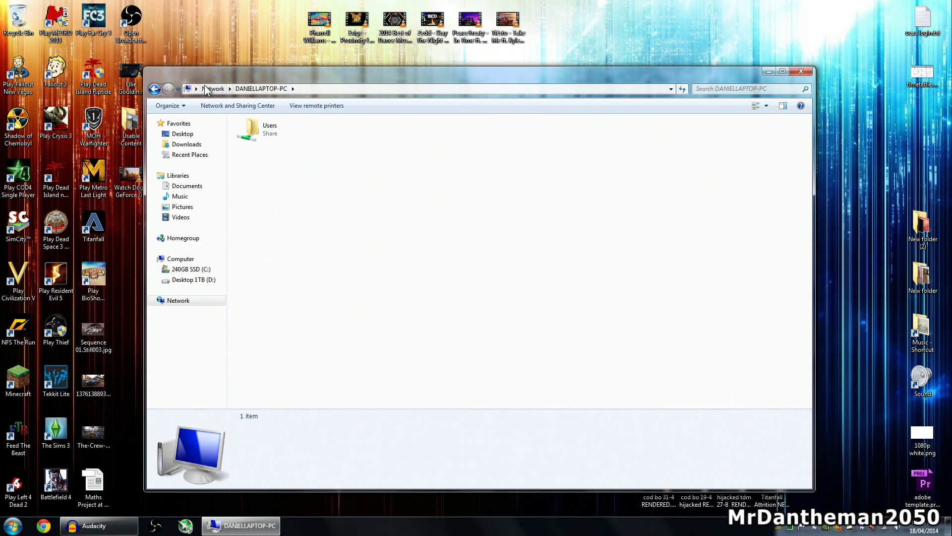
double_click(266, 134)
double_click(259, 133)
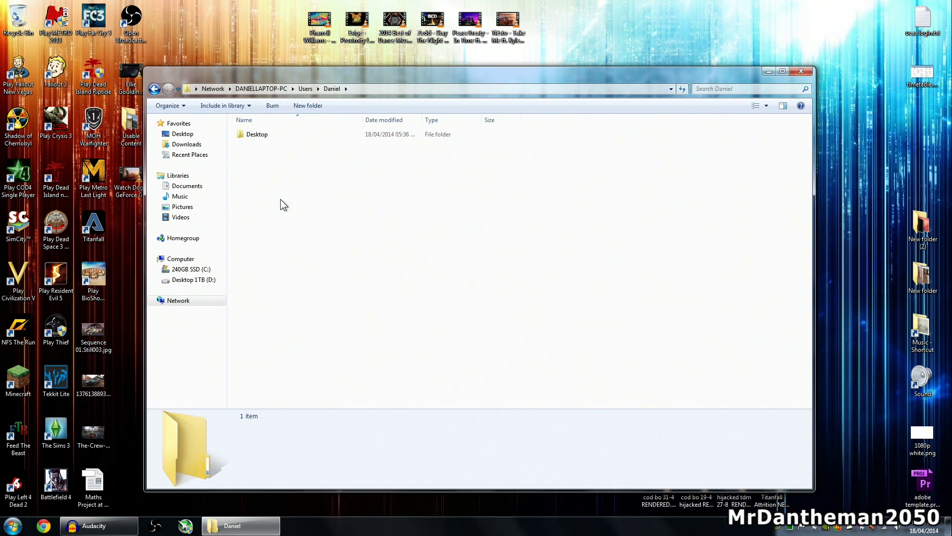
double_click(262, 137)
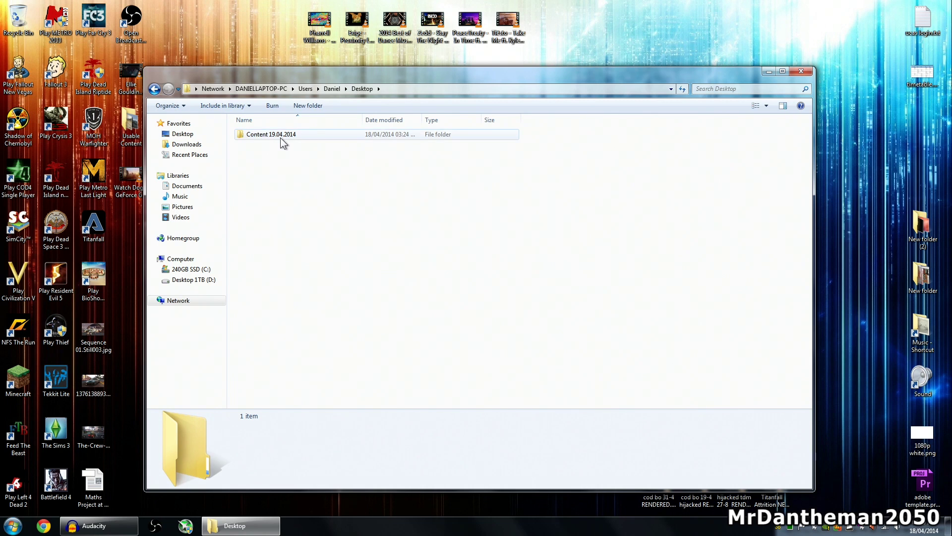
double_click(281, 138)
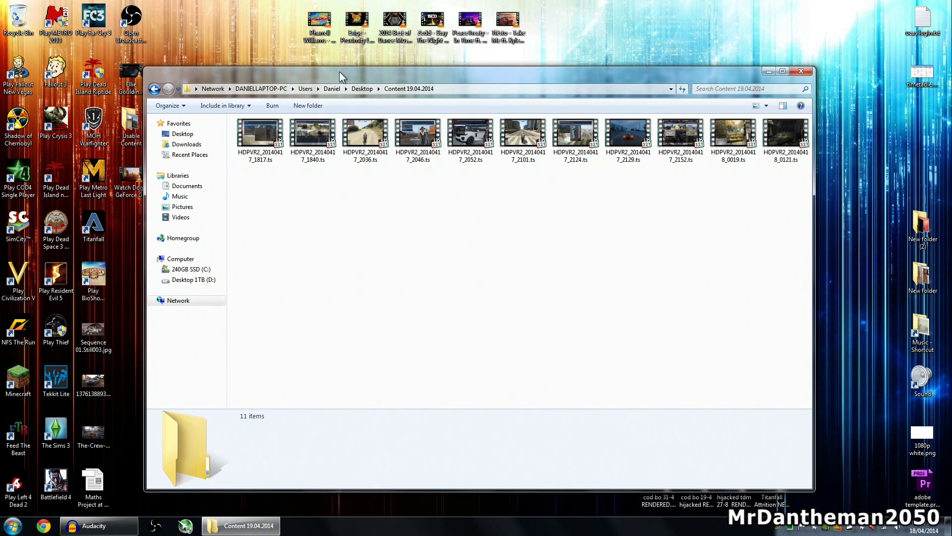
Step: Copy-paste the 799 MB HDPVR2_20140417_2036.ts onto the desktop, then cancel the copy
left_click_drag(290, 77, 347, 53)
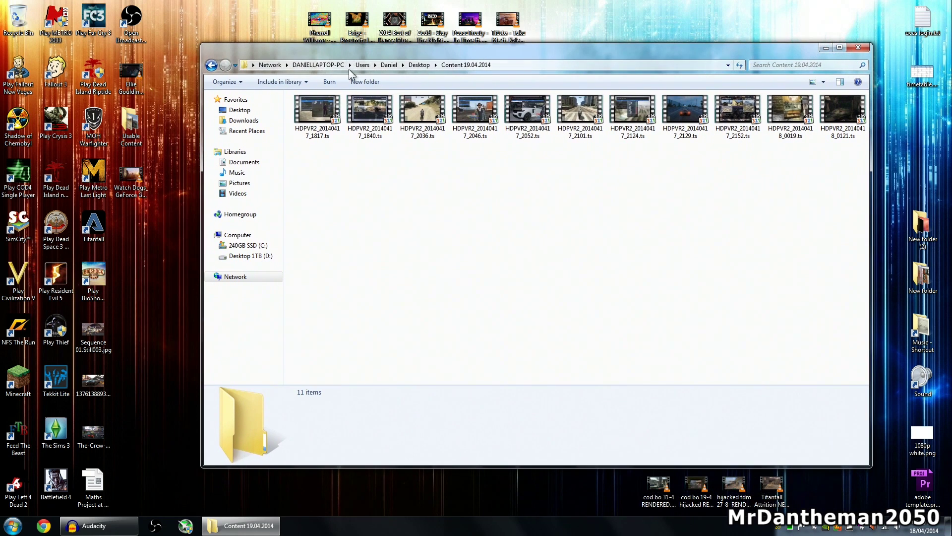
left_click(423, 118)
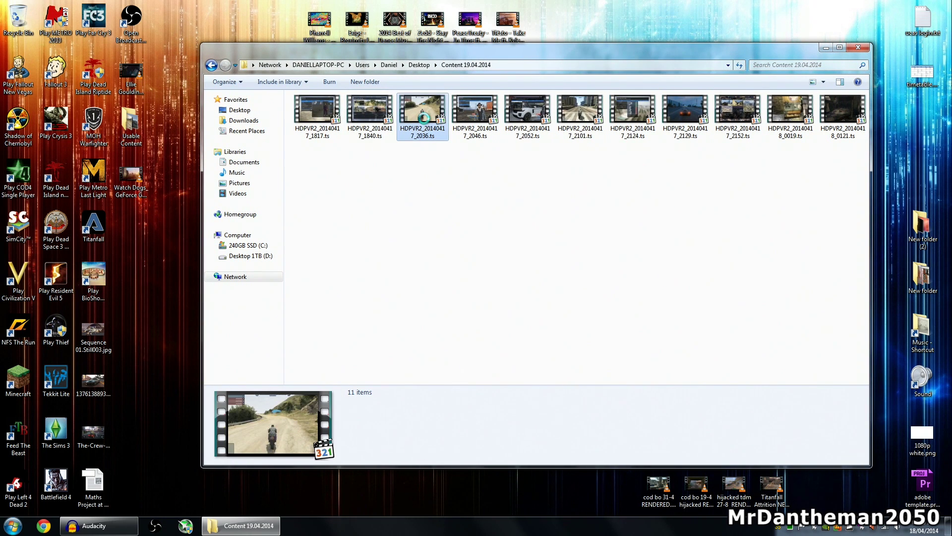
right_click(423, 118)
left_click(451, 285)
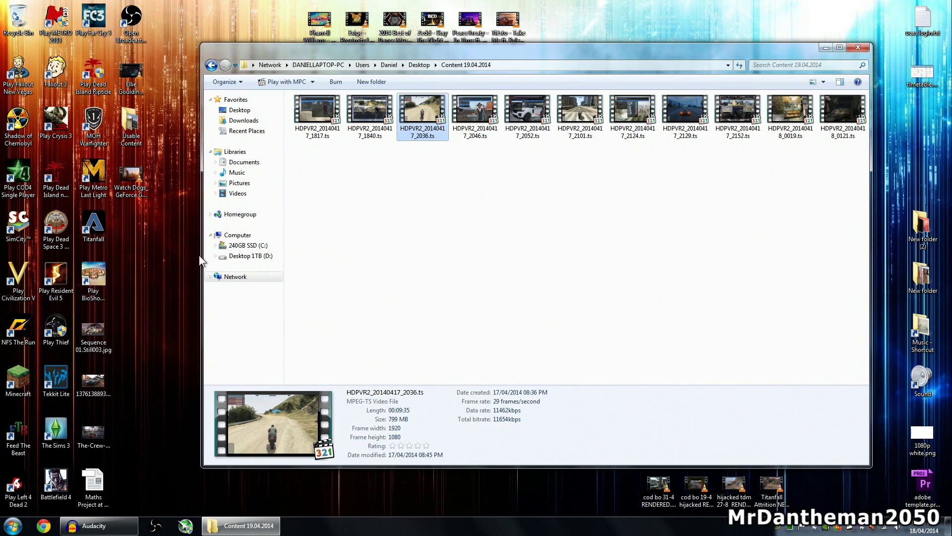
right_click(139, 231)
left_click(152, 274)
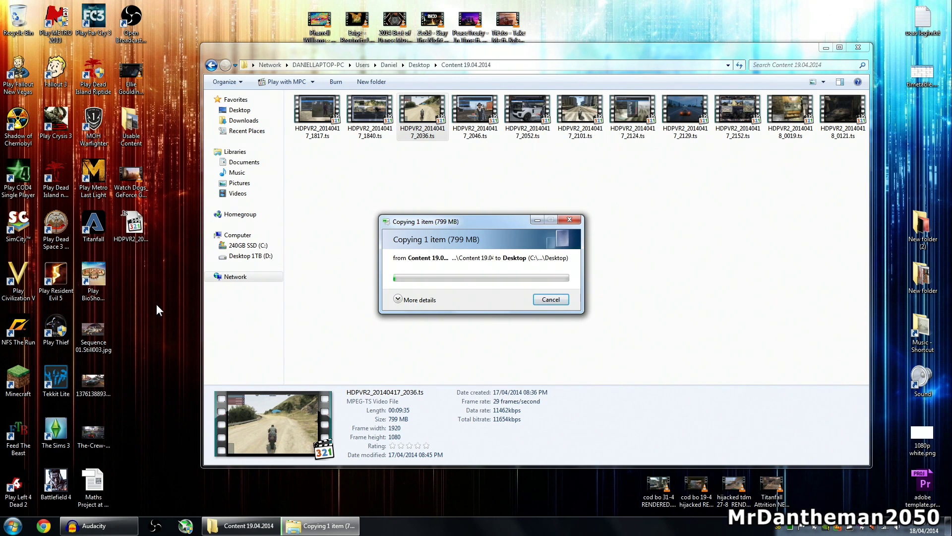
left_click(398, 299)
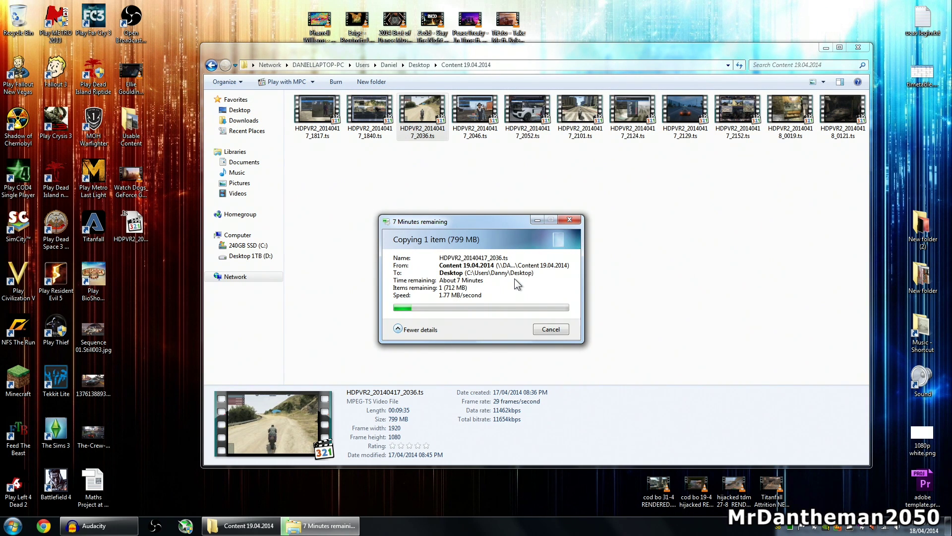
left_click(557, 331)
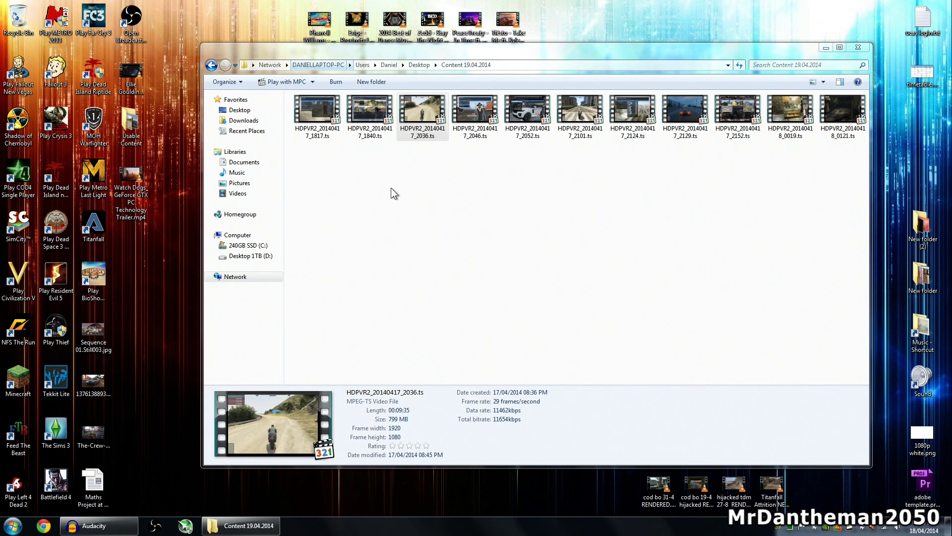
Step: Drag HDPVR2_20140417_2036.ts to the desktop, cancel that copy, and close the folder window
left_click_drag(419, 106, 164, 248)
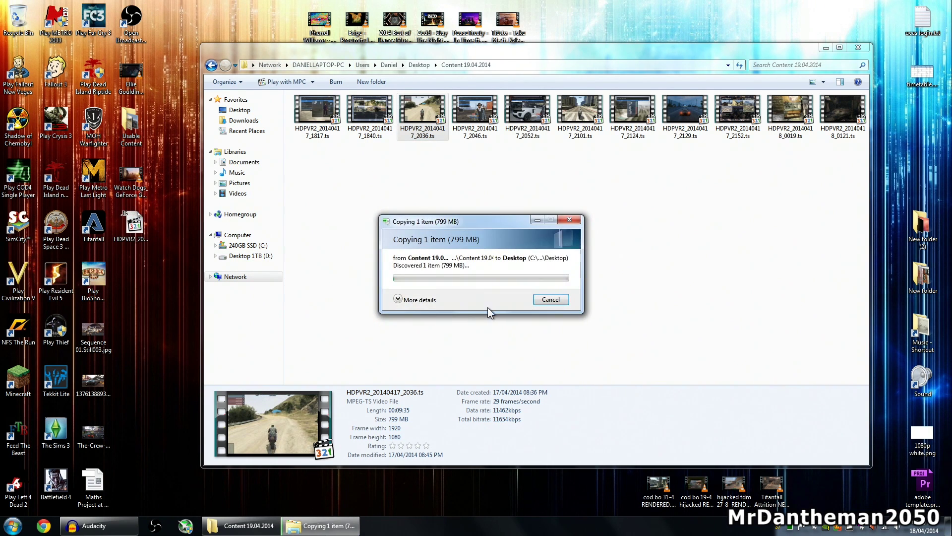
left_click(553, 297)
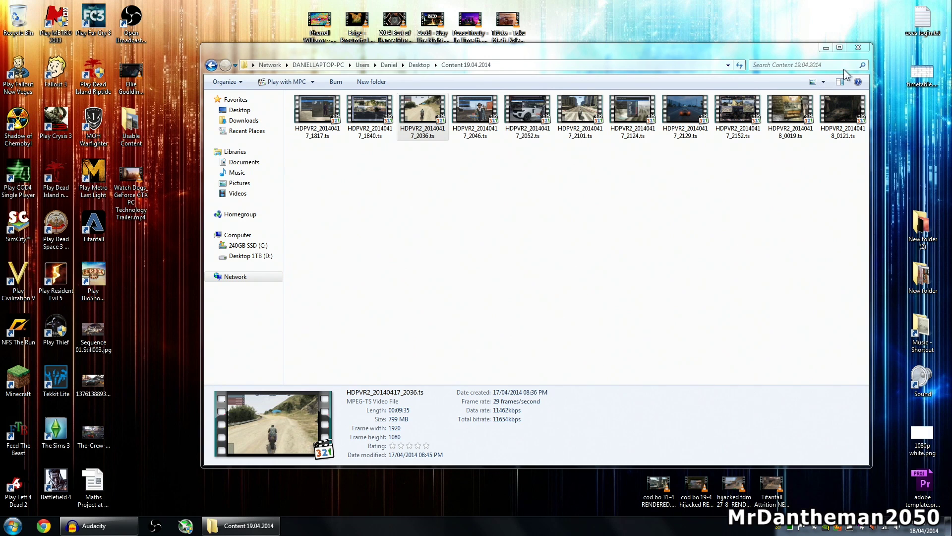
left_click(858, 49)
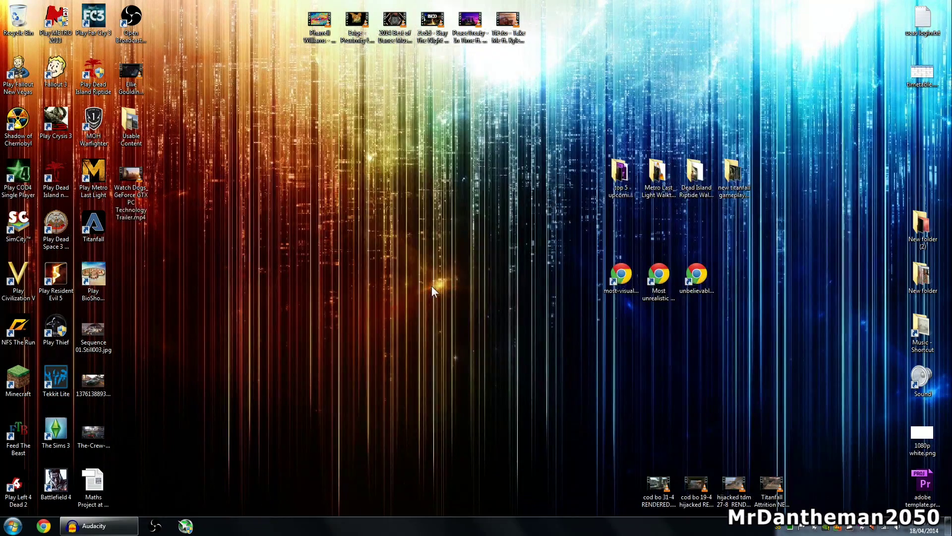
Step: Launch TeamViewer 9, close Computers & Contacts, and move its window up-left
left_click(13, 525)
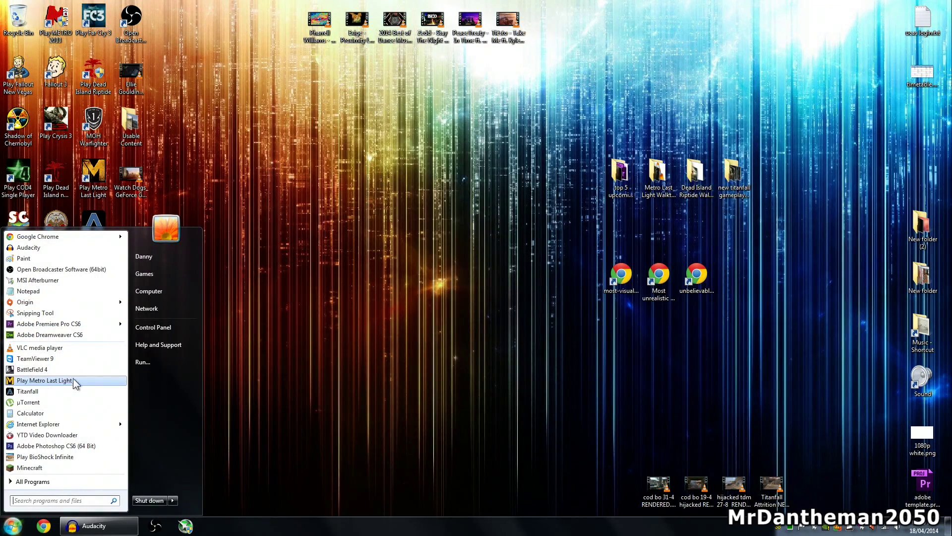
left_click(35, 358)
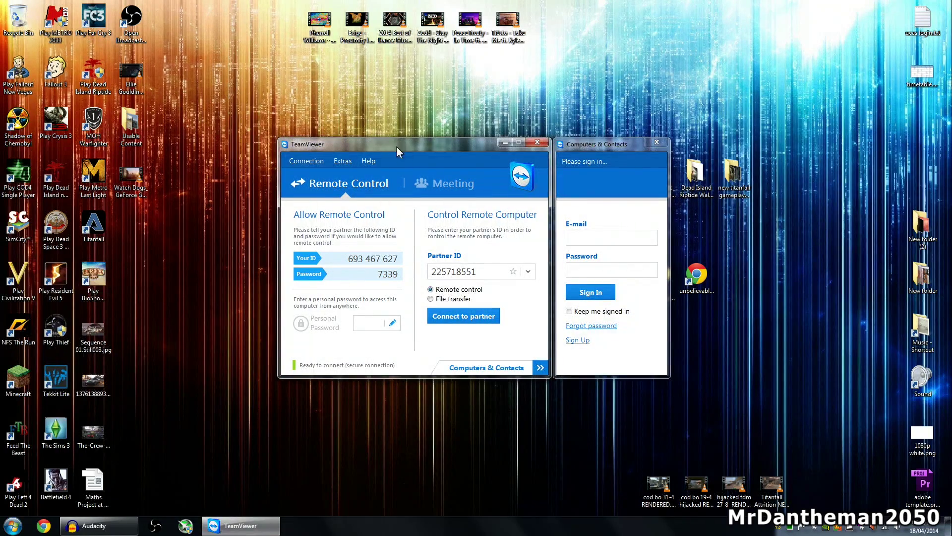
left_click(656, 142)
left_click_drag(453, 149, 421, 134)
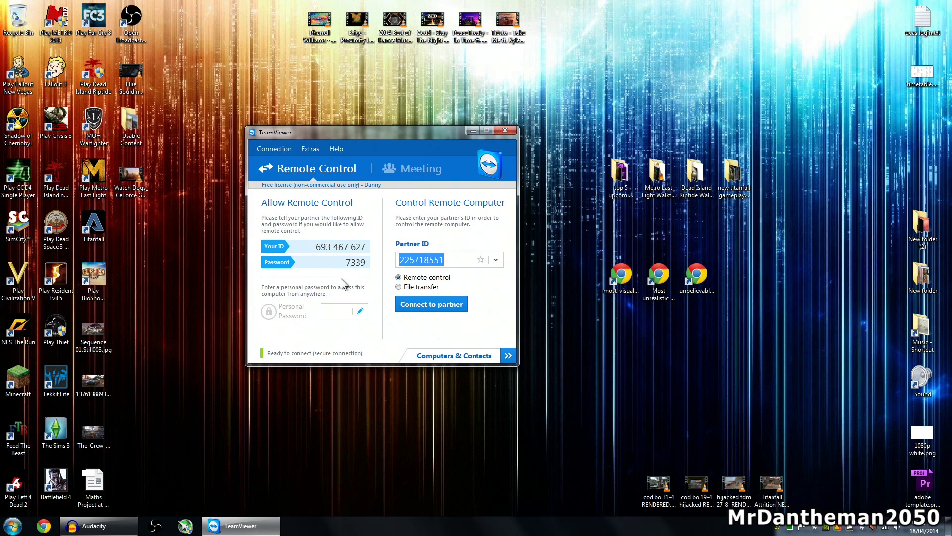
Step: Highlight this computer's own ID, then open TeamViewer's Extras > Options
left_click(448, 261)
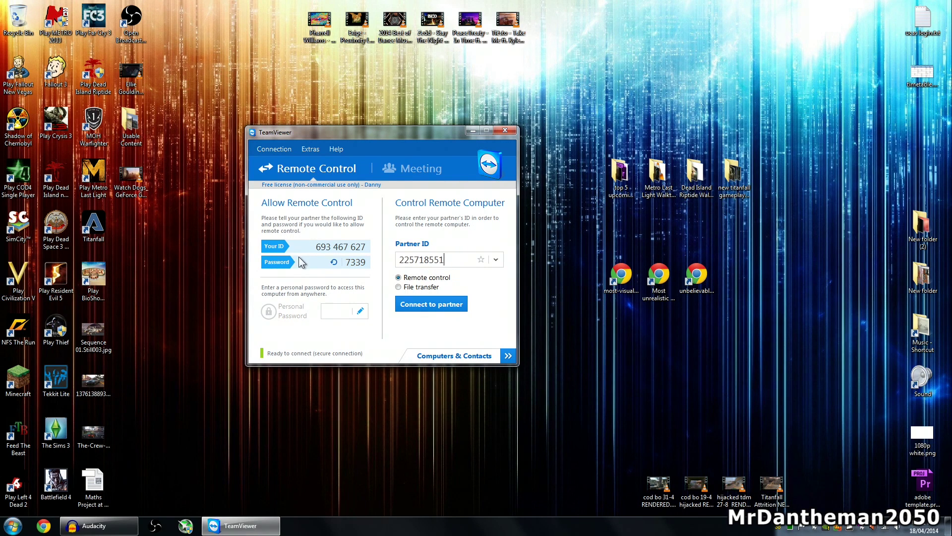
left_click_drag(315, 246, 367, 246)
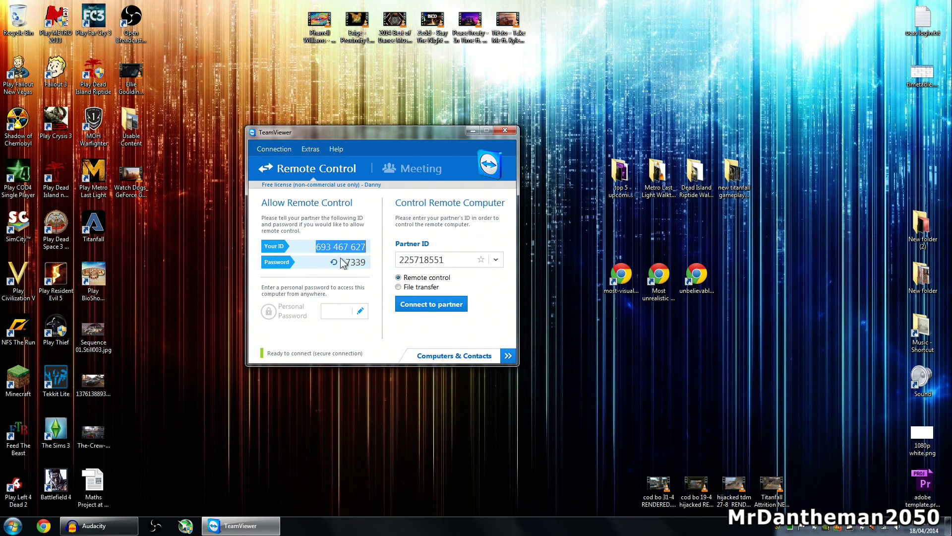
left_click(358, 262)
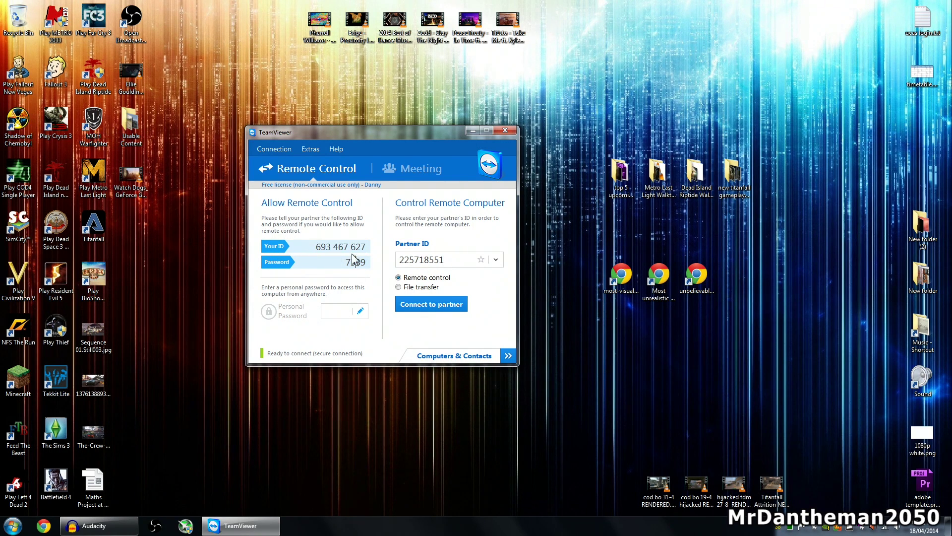
left_click(313, 149)
left_click(315, 159)
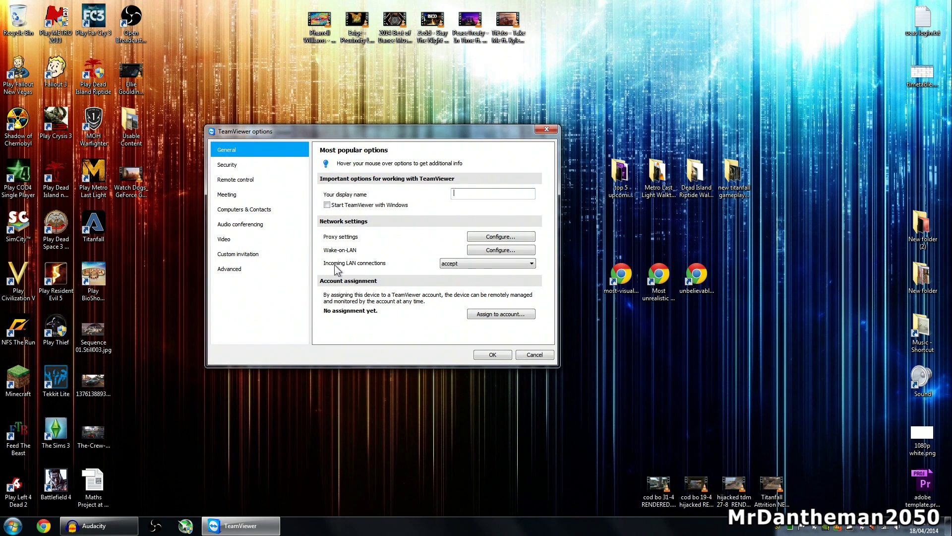
Step: Set Incoming LAN connections to 'accept exclusively', then check the new ID 192.168.1.5
left_click(446, 261)
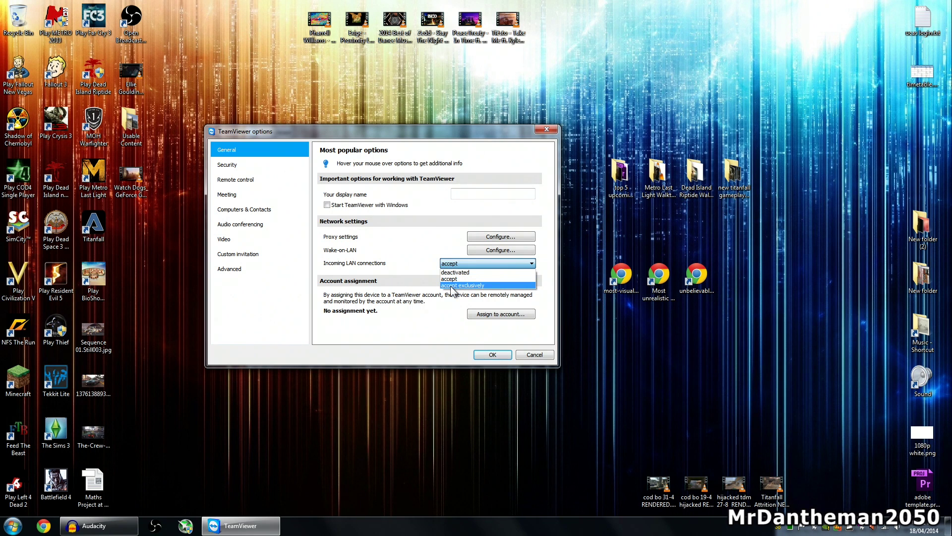
left_click(451, 286)
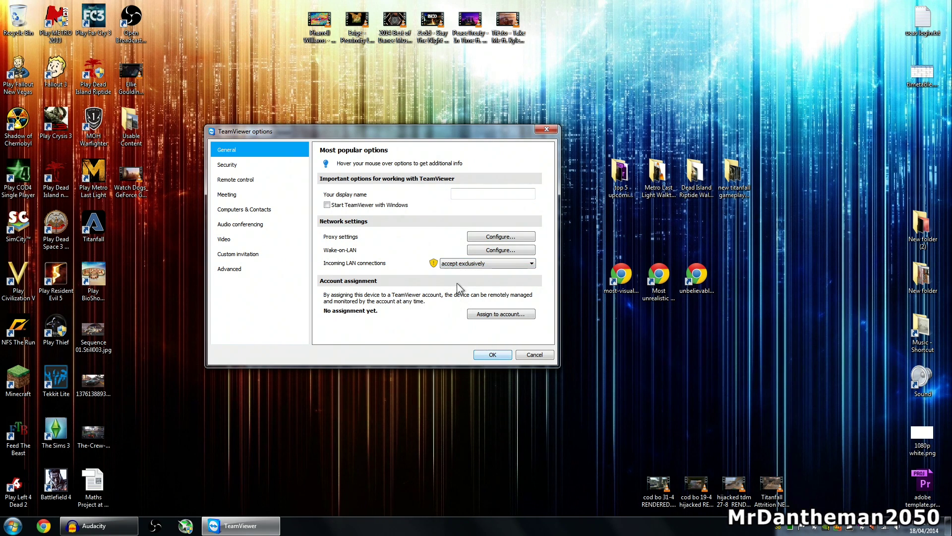
left_click(491, 354)
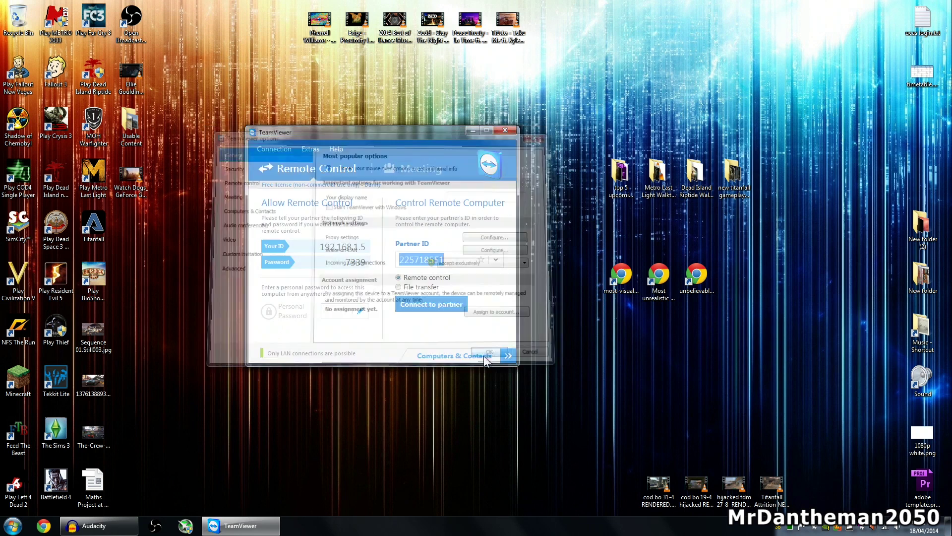
left_click_drag(320, 247, 362, 248)
left_click(453, 261)
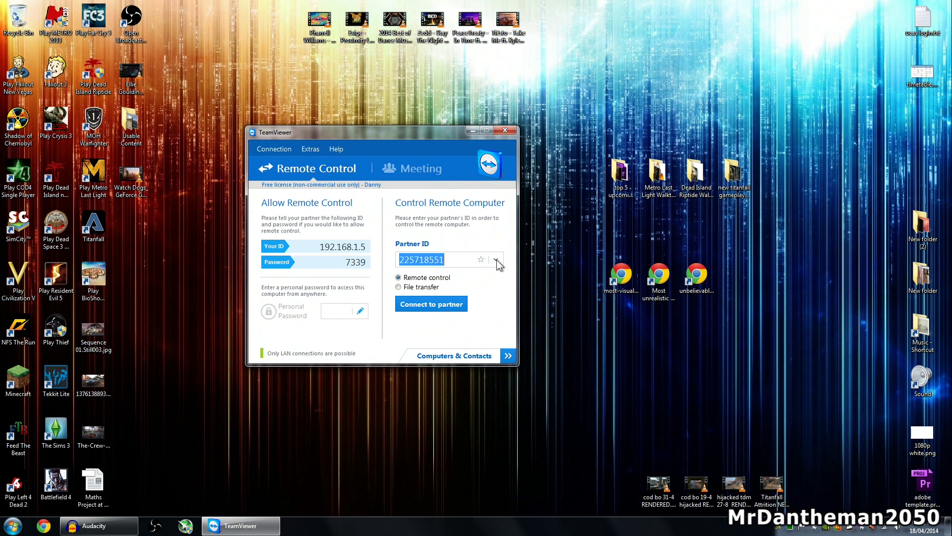
left_click(496, 259)
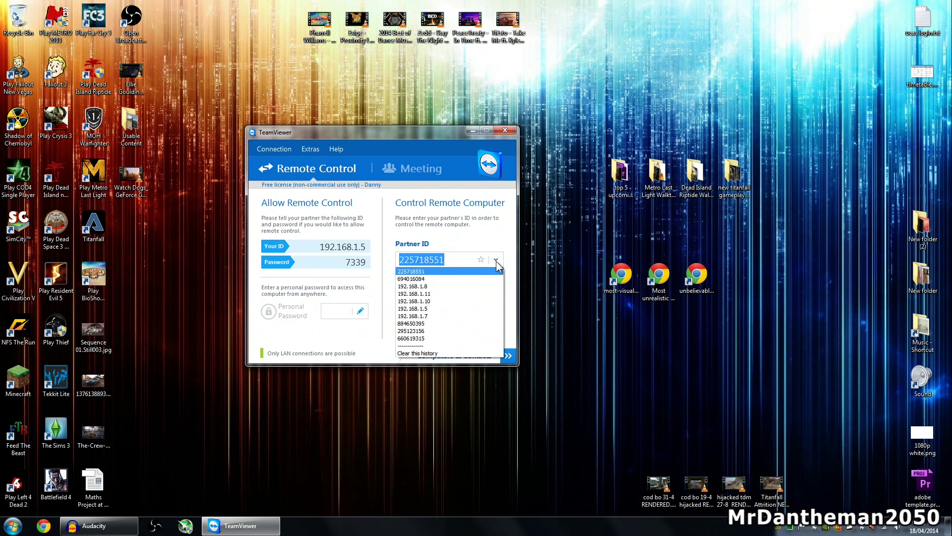
Step: Switch TeamViewer to File transfer mode and enter 192.168.1.11 as the partner ID
left_click(466, 258)
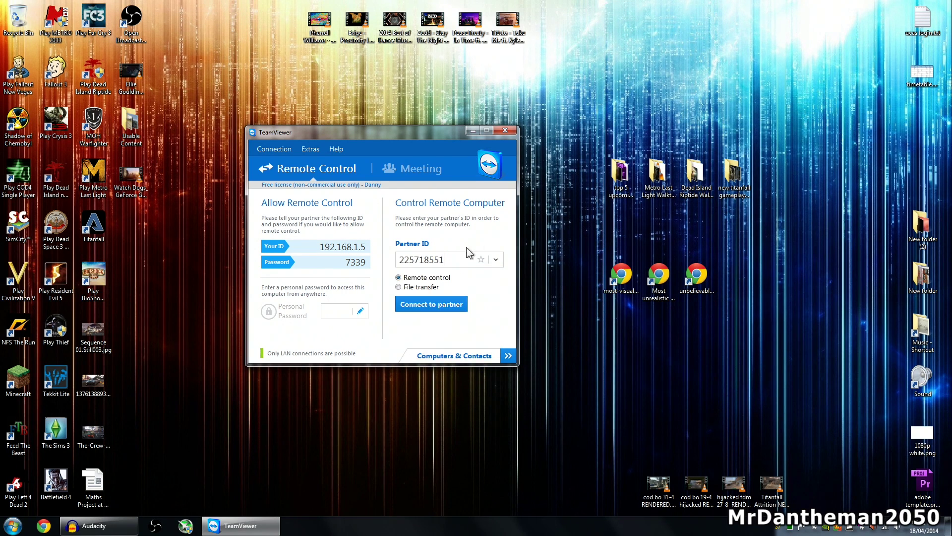
left_click(399, 287)
double_click(420, 259)
type("192")
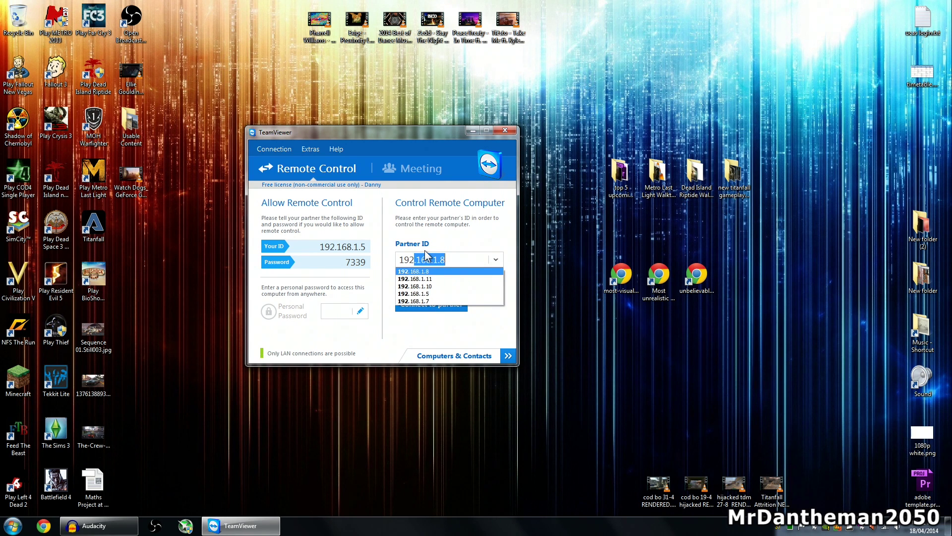
type(".168")
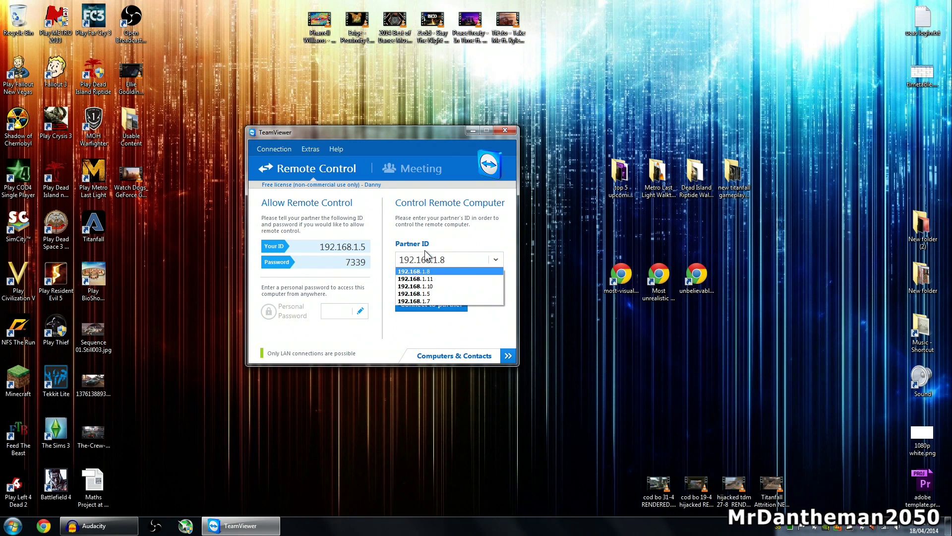
type(".1.11")
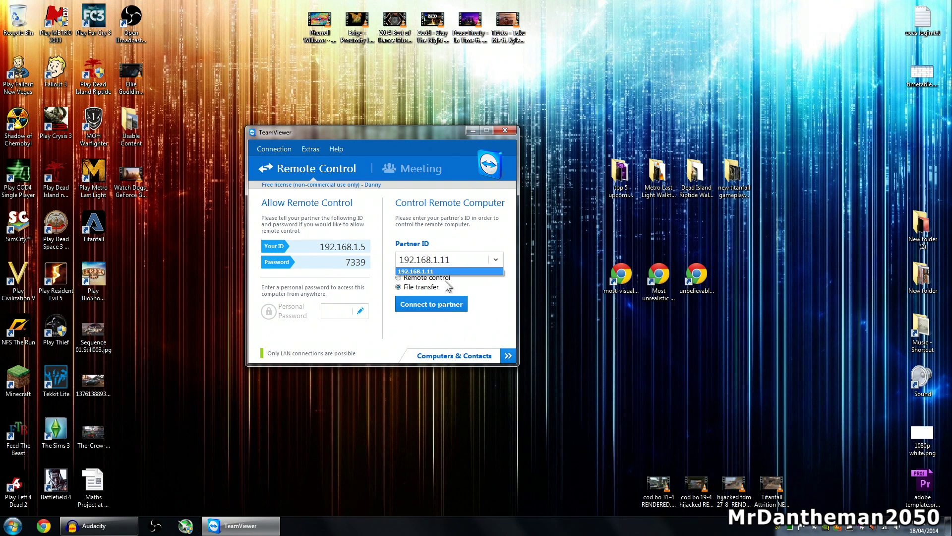
left_click(444, 272)
Step: Connect to the laptop and log on with the partner's password
left_click(420, 308)
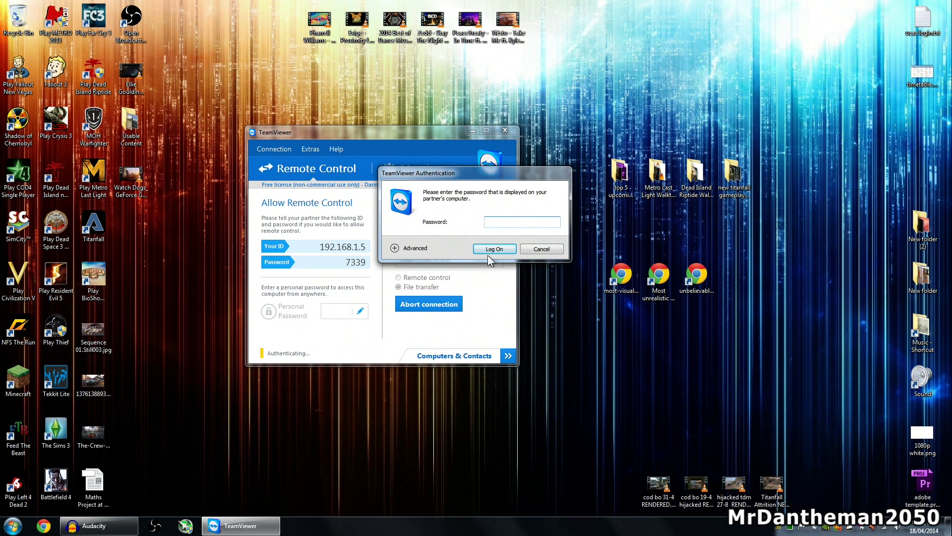
type("••")
left_click(487, 251)
Step: Receive the 1.93 GB HDPVR2_20140417_1840.ts from the laptop's Content 19.04.2014 folder onto the local desktop
left_click_drag(618, 124, 339, 120)
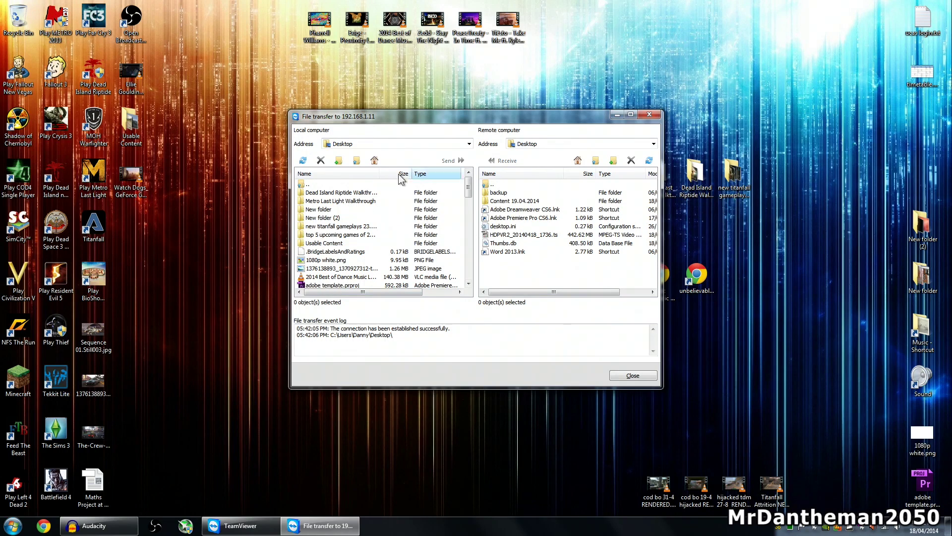
left_click_drag(188, 233, 176, 441)
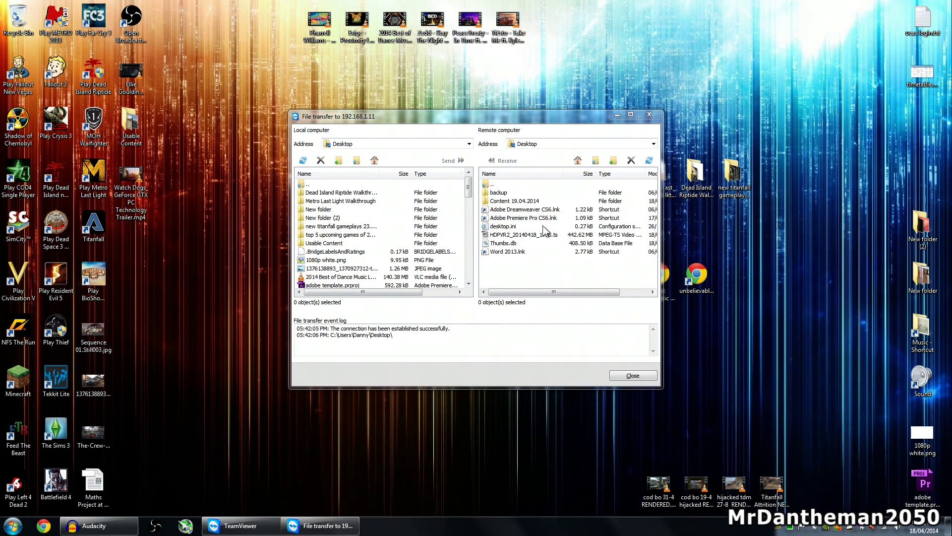
double_click(509, 201)
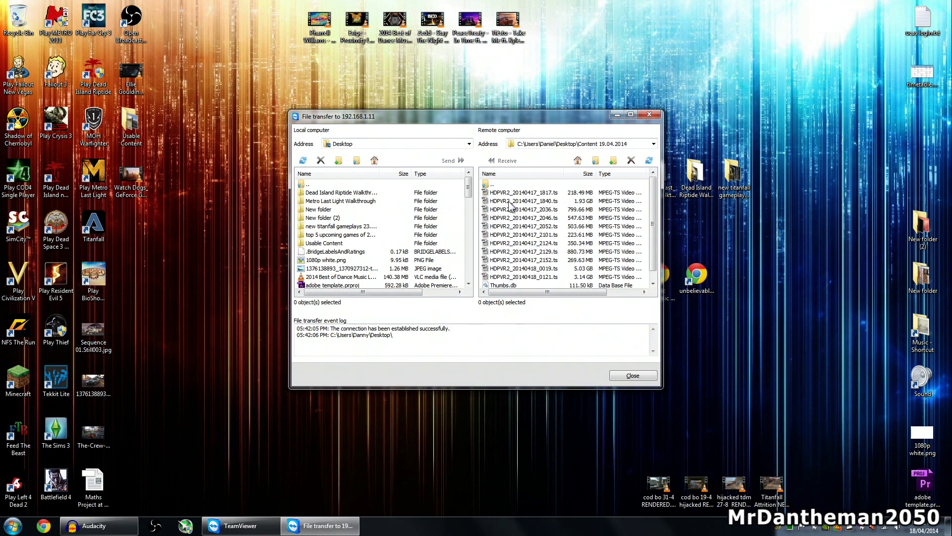
left_click(511, 202)
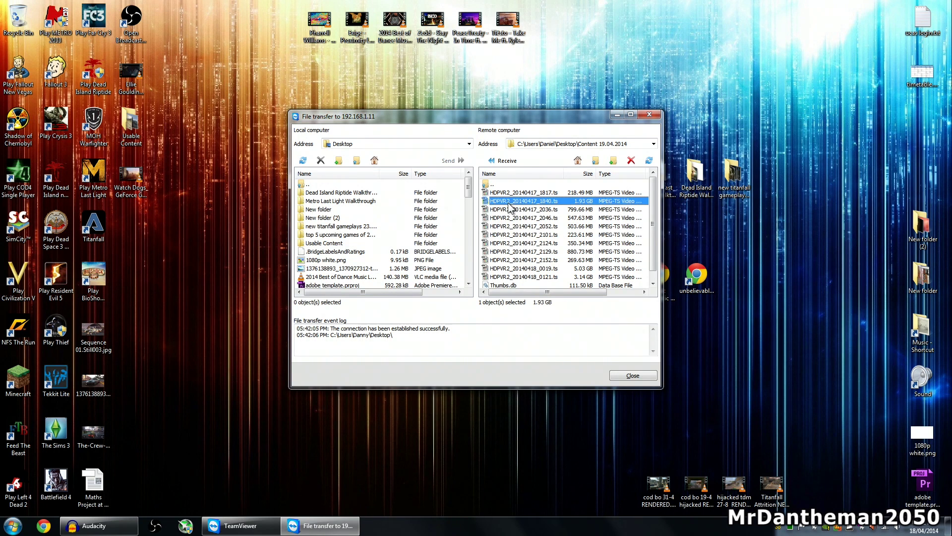
left_click(504, 161)
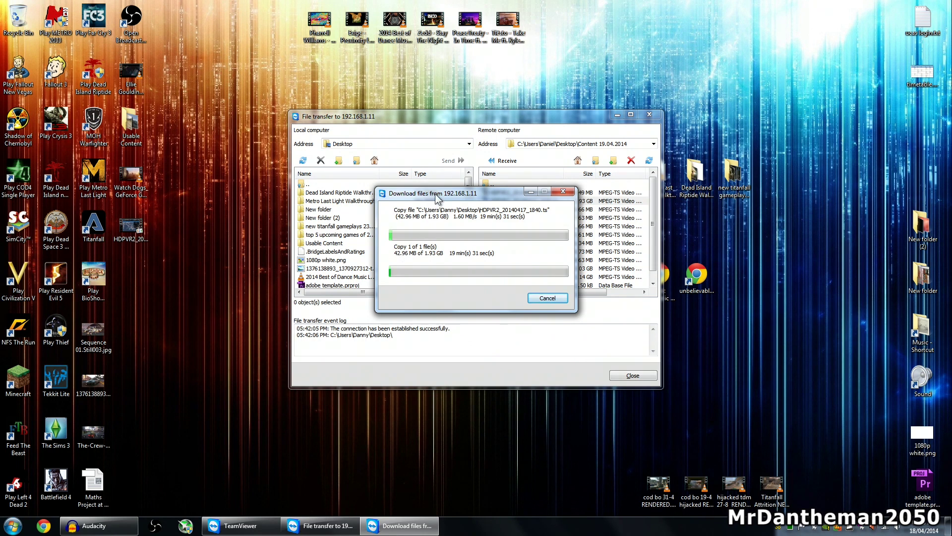
left_click_drag(435, 193, 482, 187)
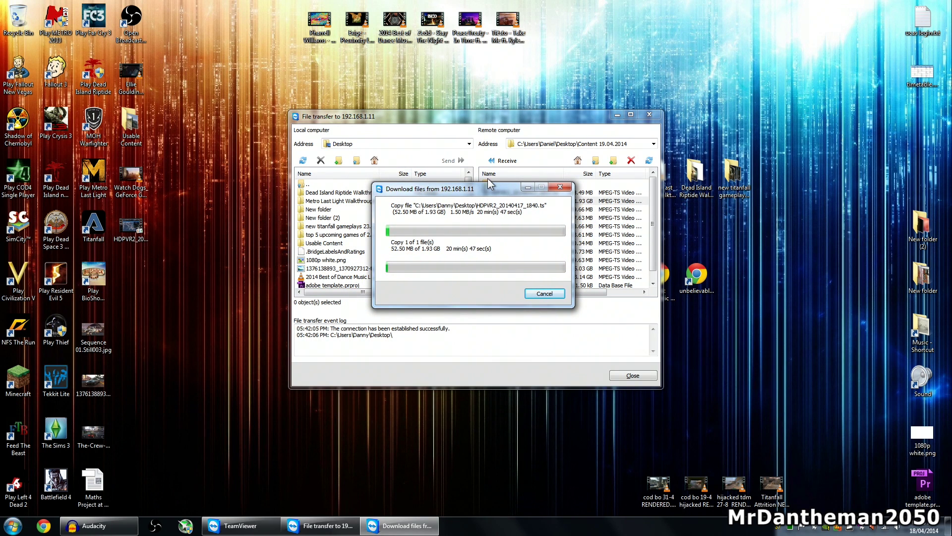